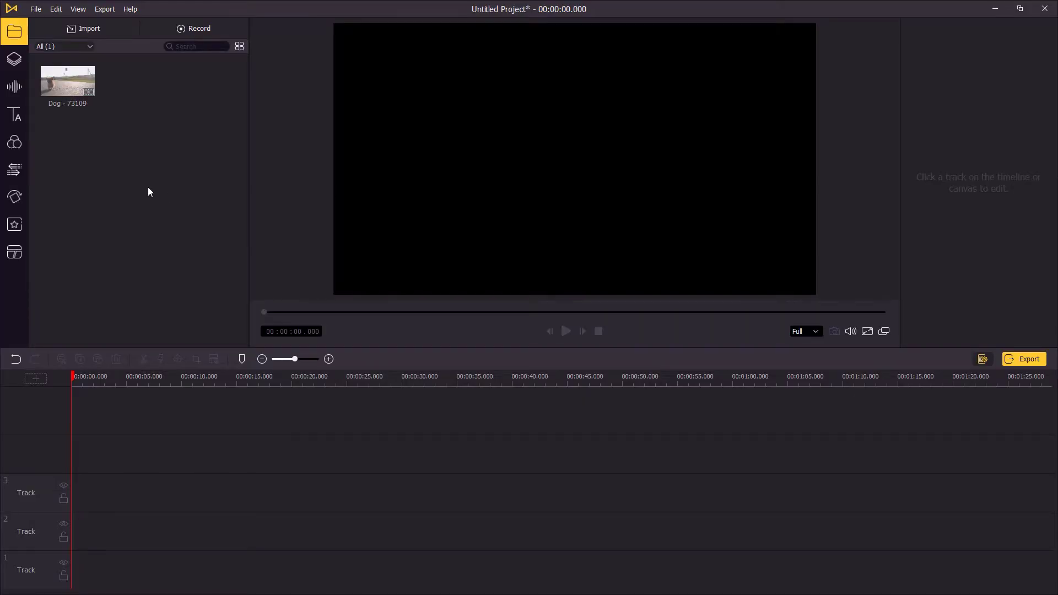
Step: Place the Dog - 73109 clip on Track 3 at 00:00:00
left_click_drag(75, 82, 86, 104)
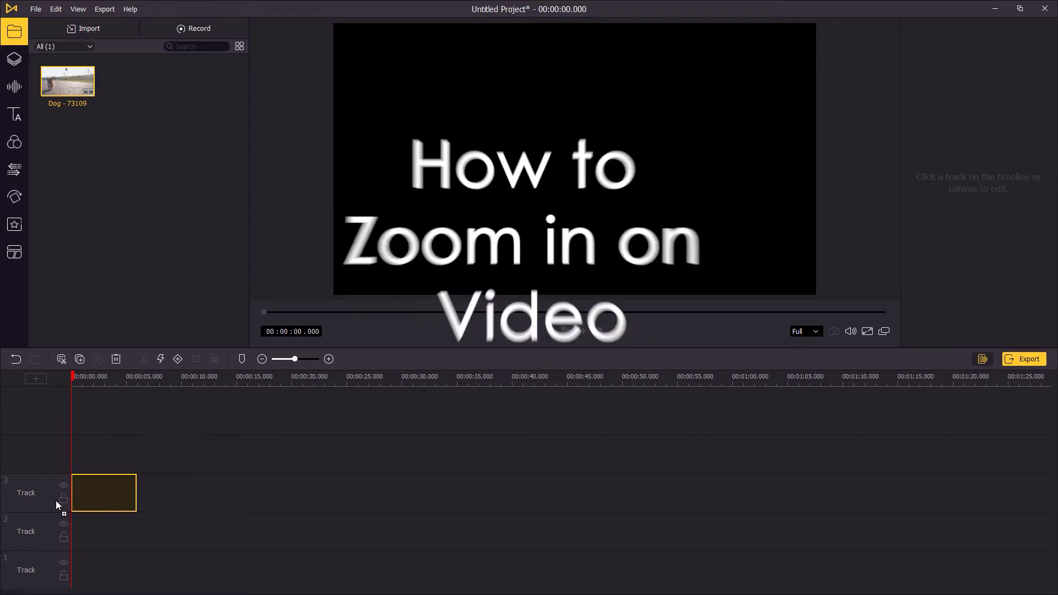
left_click_drag(110, 493, 55, 501)
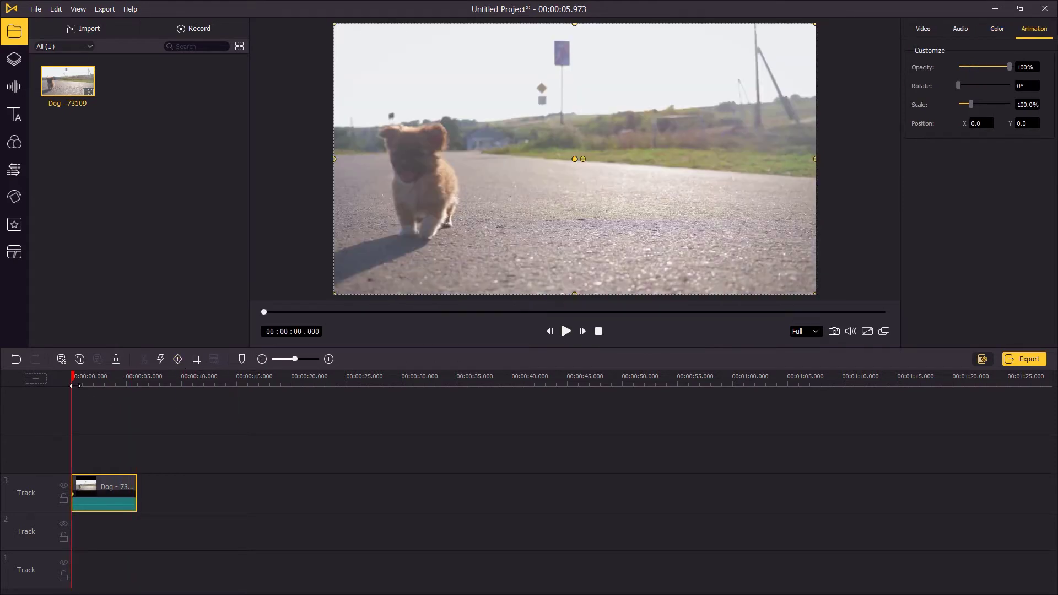
Step: Add a keyframe to the Dog clip with the playhead at about 00:00:05.800
left_click_drag(73, 379, 137, 381)
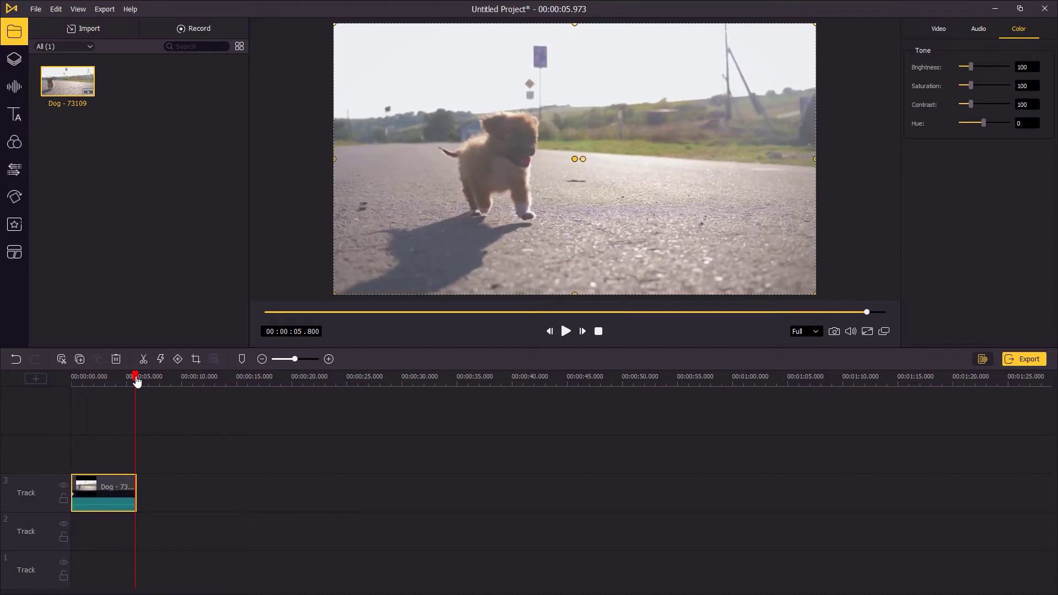
left_click(179, 360)
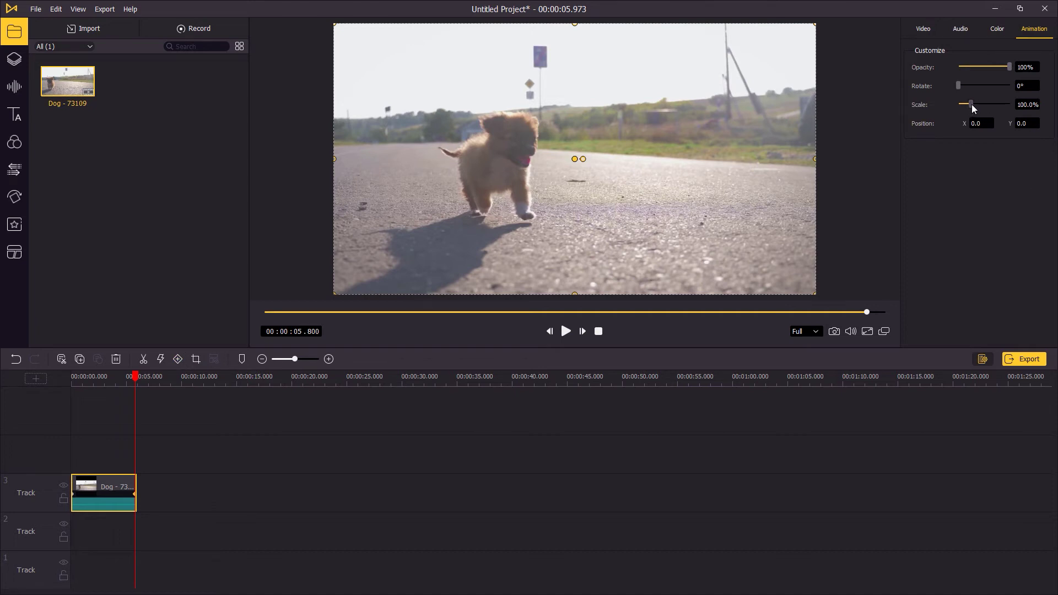
Step: Scale the end keyframe to 176.3%, shift the video right, and replay from the start
left_click_drag(972, 104, 982, 107)
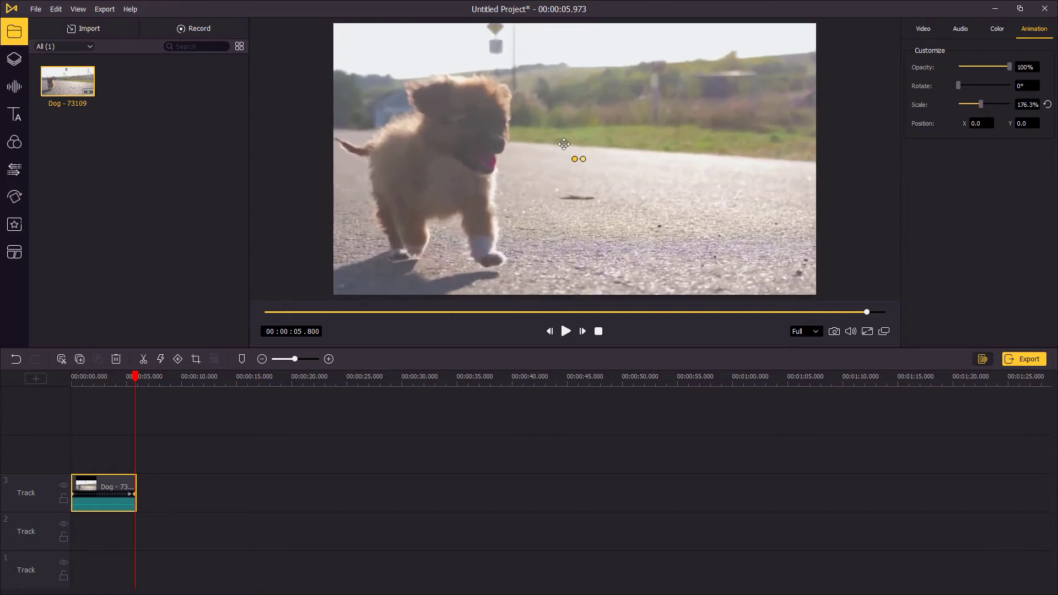
left_click_drag(546, 160, 655, 162)
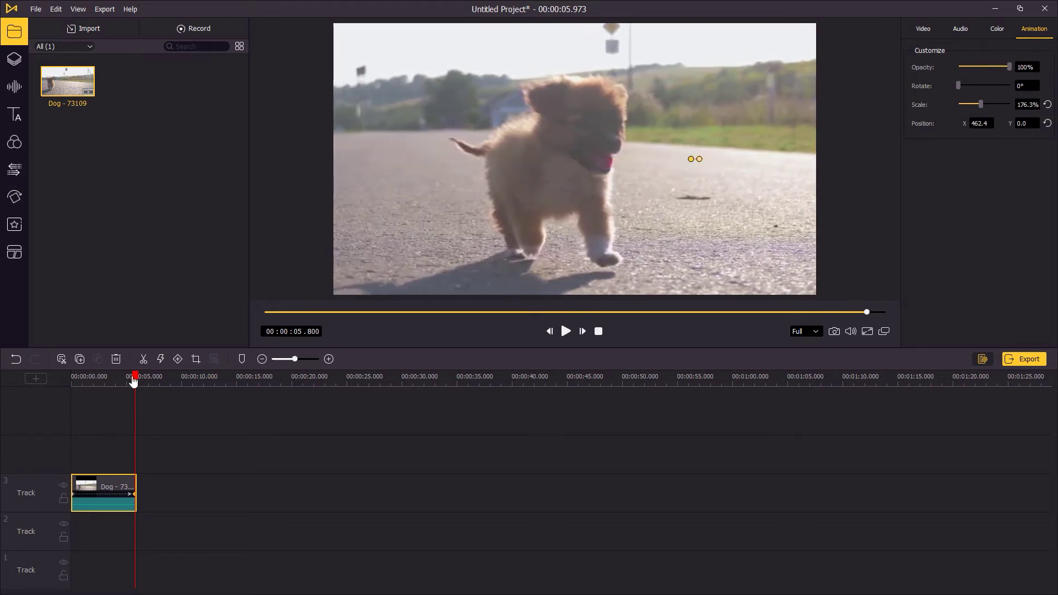
left_click_drag(136, 379, 30, 389)
left_click(567, 331)
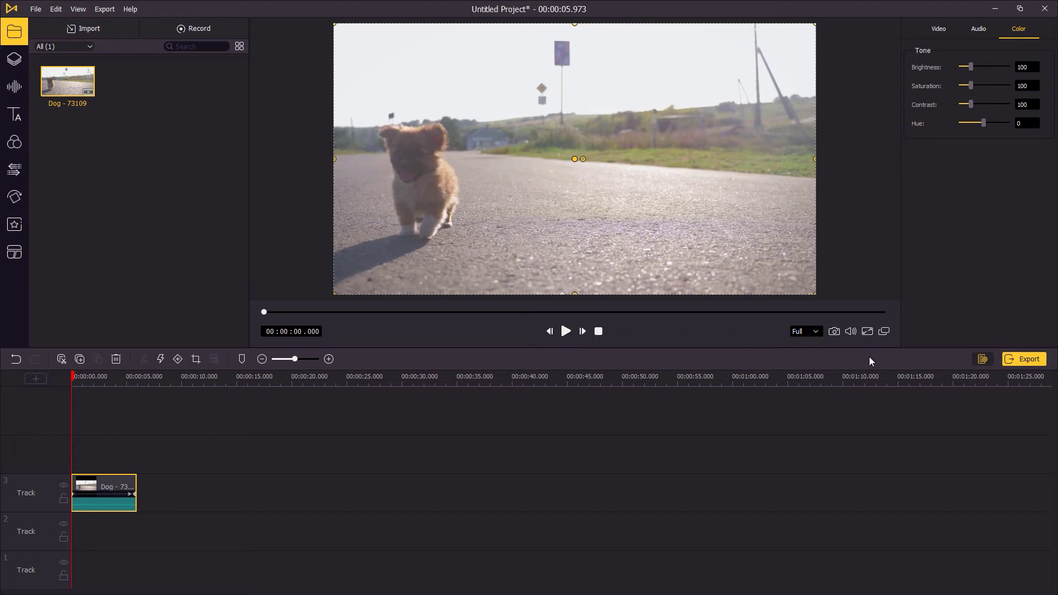
Step: Export the video as an HD MP4 named 'outro' to the Desktop
left_click(1033, 364)
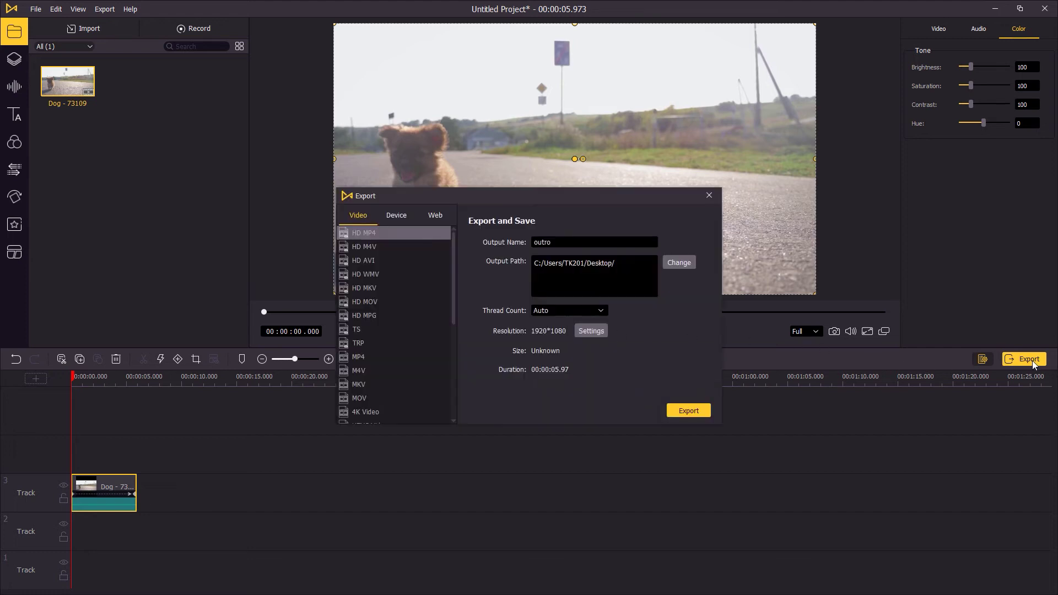
left_click(686, 411)
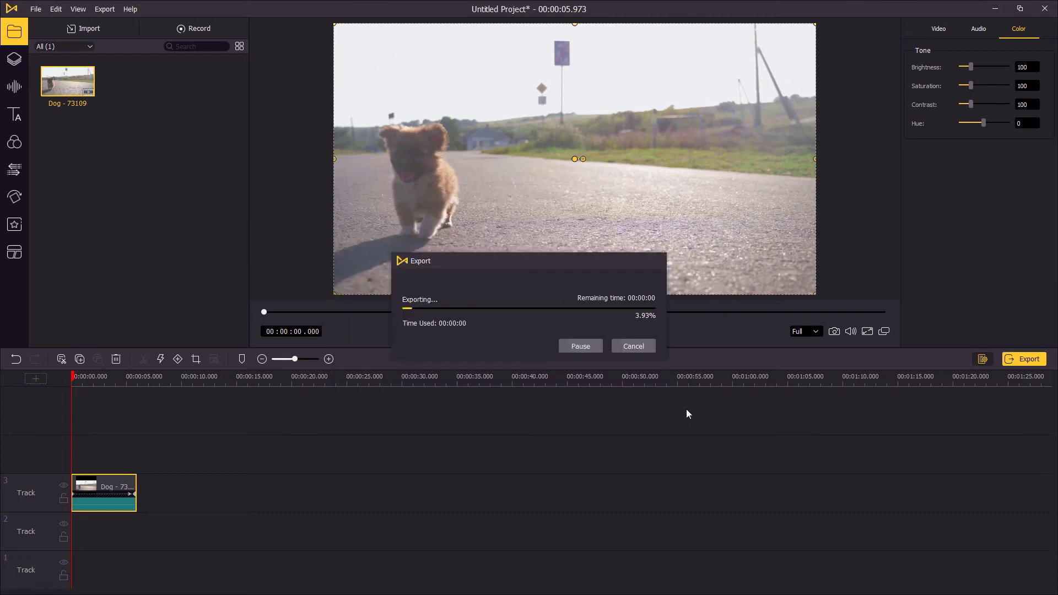